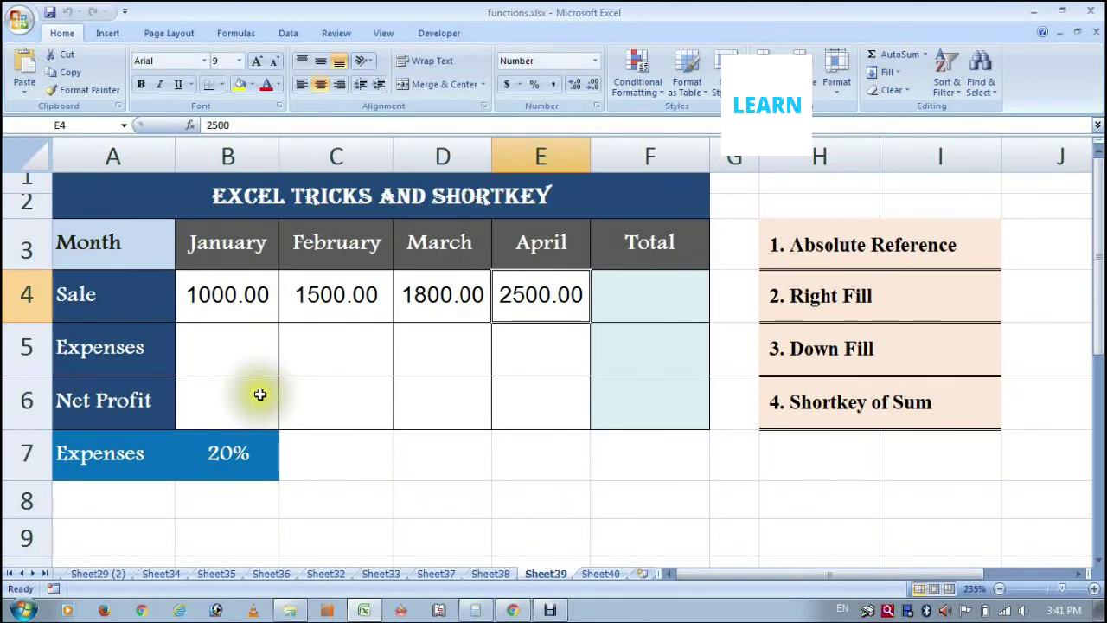
Step: Enter =B4*B7 in B5 so January expenses equal the sale times the 20% rate
{"action": "left_click", "coordinate": [219, 349]}
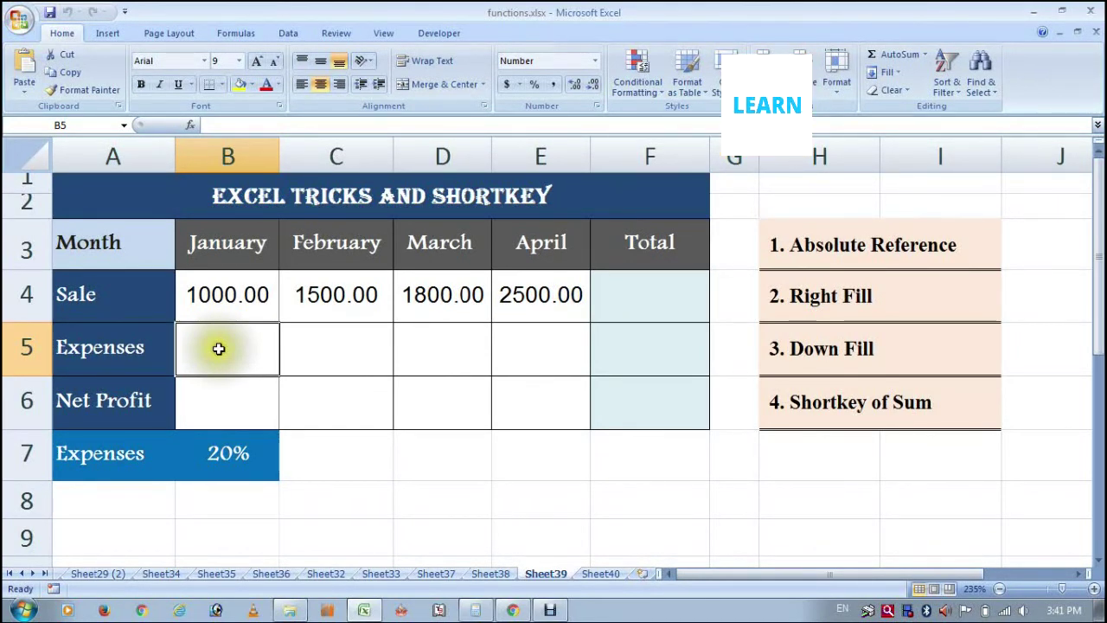
{"action": "left_click", "coordinate": [221, 464]}
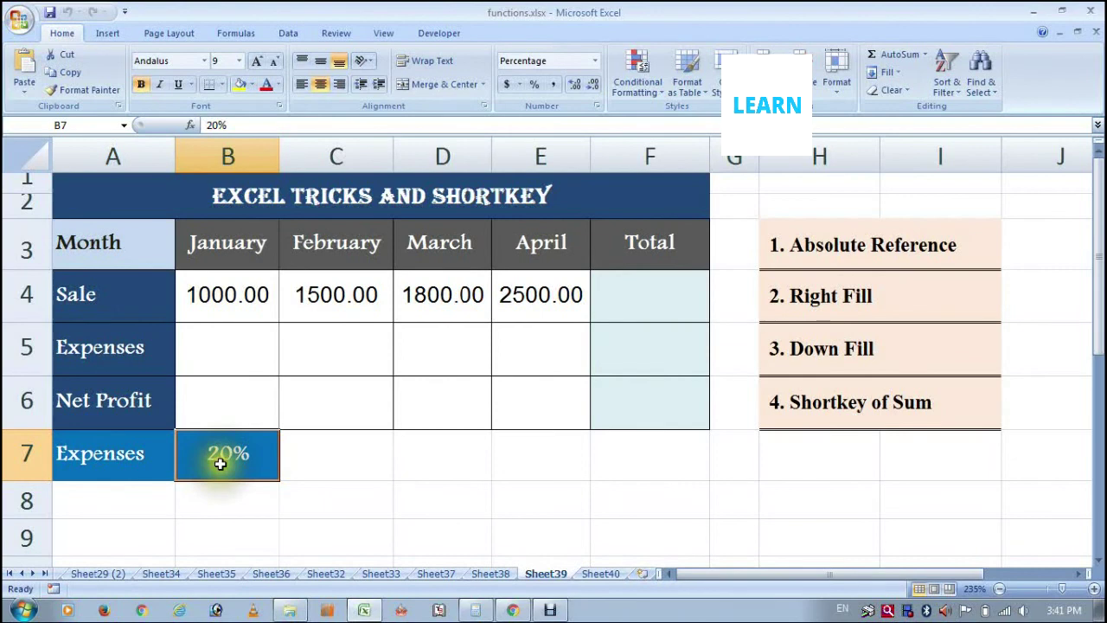
{"action": "left_click", "coordinate": [258, 369]}
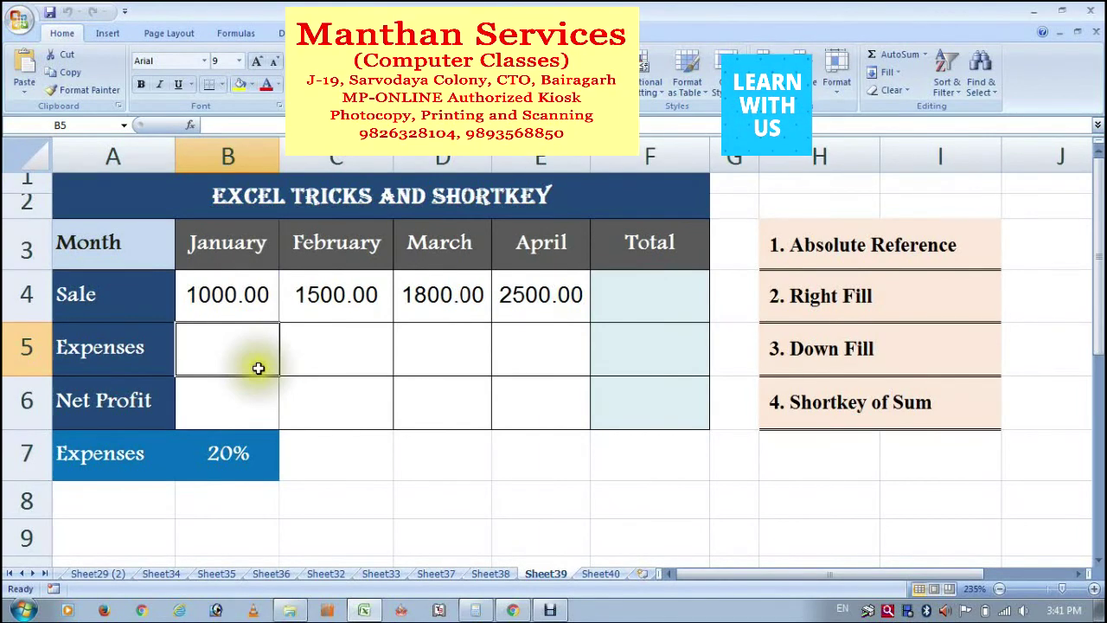
{"action": "type", "text": "=B4*"}
{"action": "left_click", "coordinate": [214, 464]}
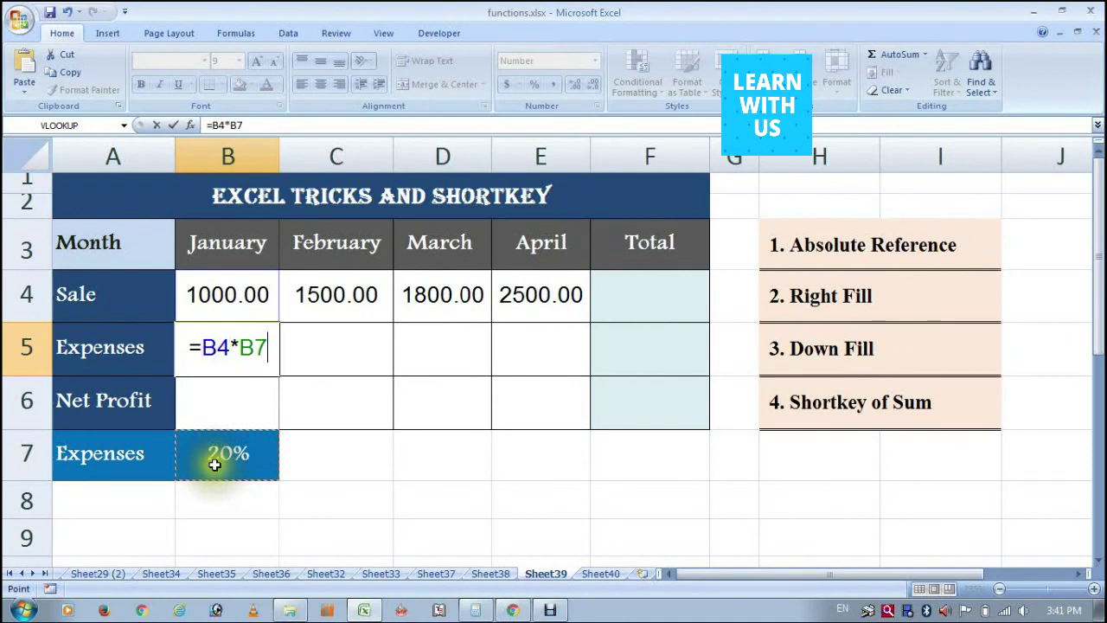
{"action": "key", "text": "Return"}
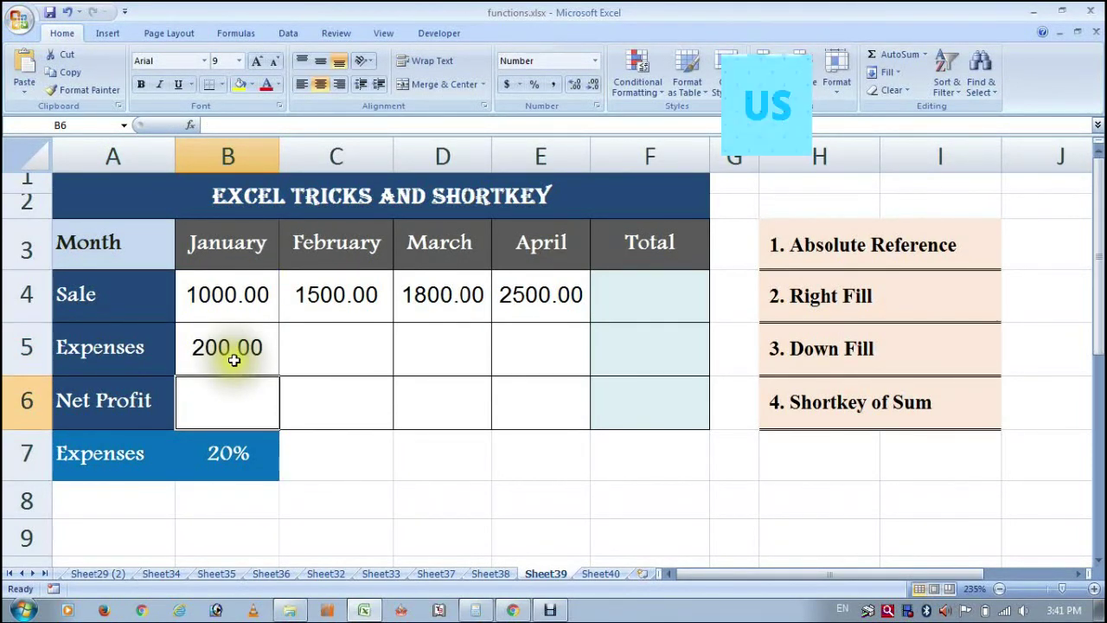
Step: Copy the January expenses formula into C5 for February
{"action": "left_click", "coordinate": [234, 360]}
{"action": "key", "text": "ctrl+c"}
{"action": "key", "text": "Right"}
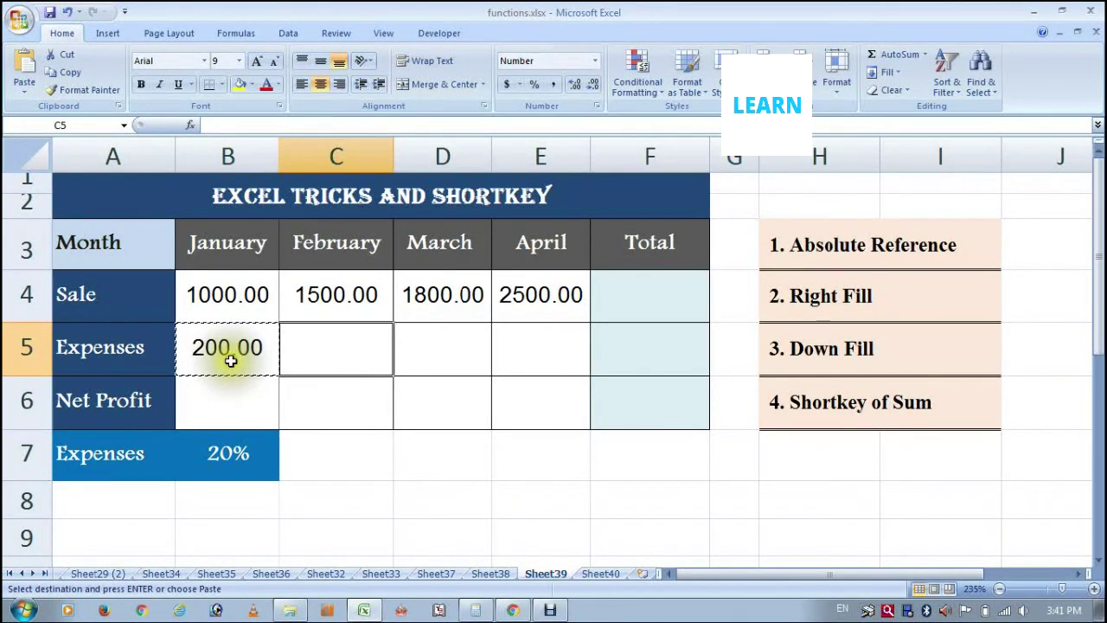
{"action": "key", "text": "Return"}
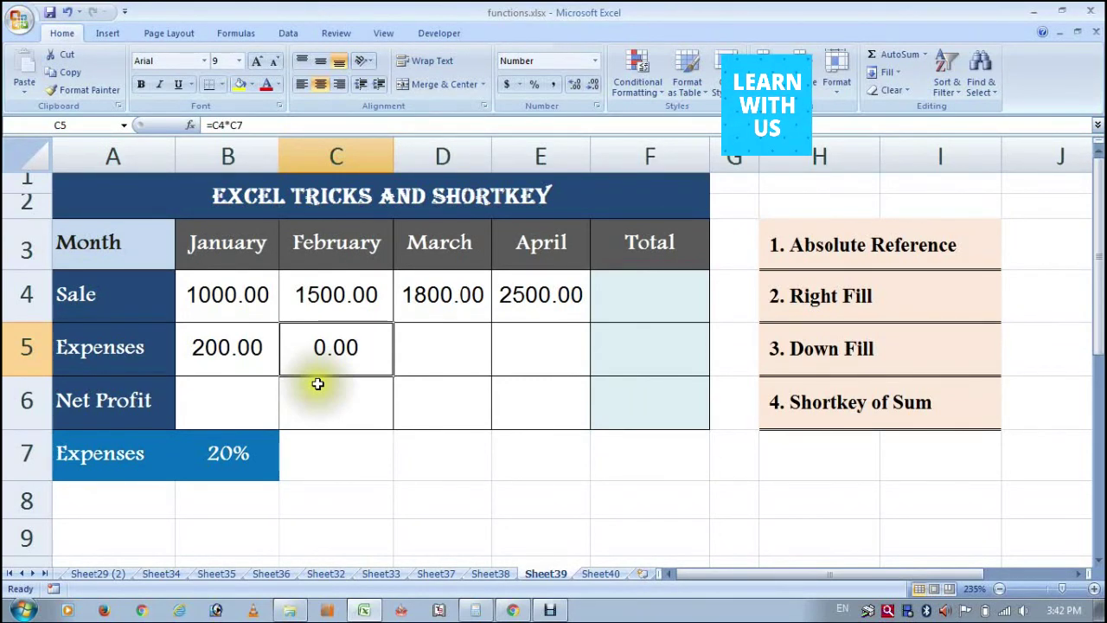
Step: Inspect February's copied formula =C4*C7 to see that it points at the empty C7
{"action": "key", "text": "F2"}
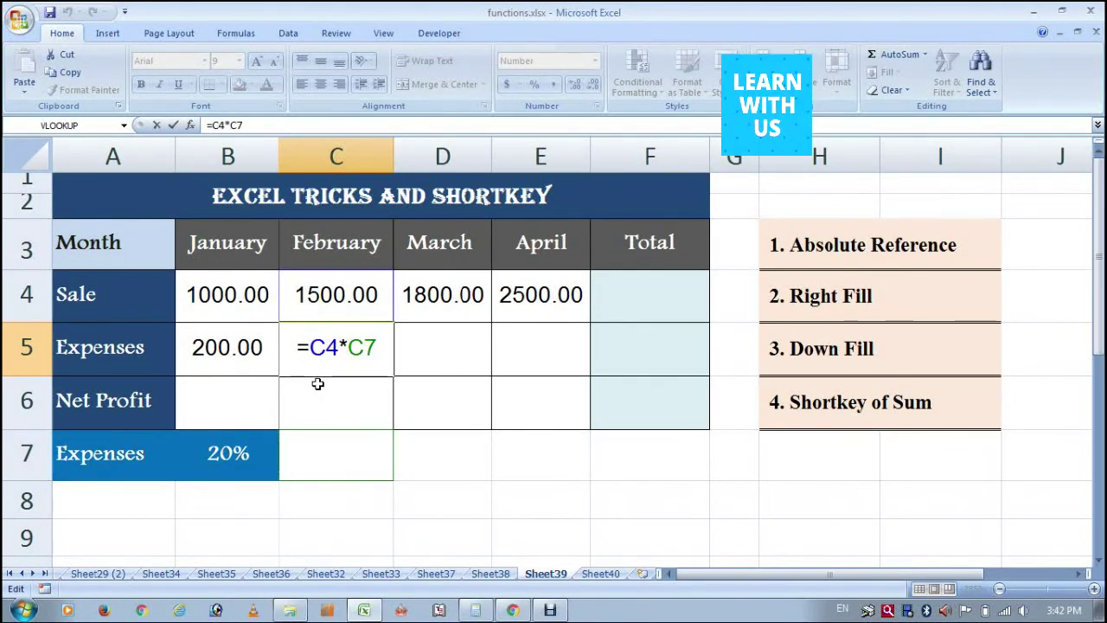
{"action": "left_click", "coordinate": [322, 348]}
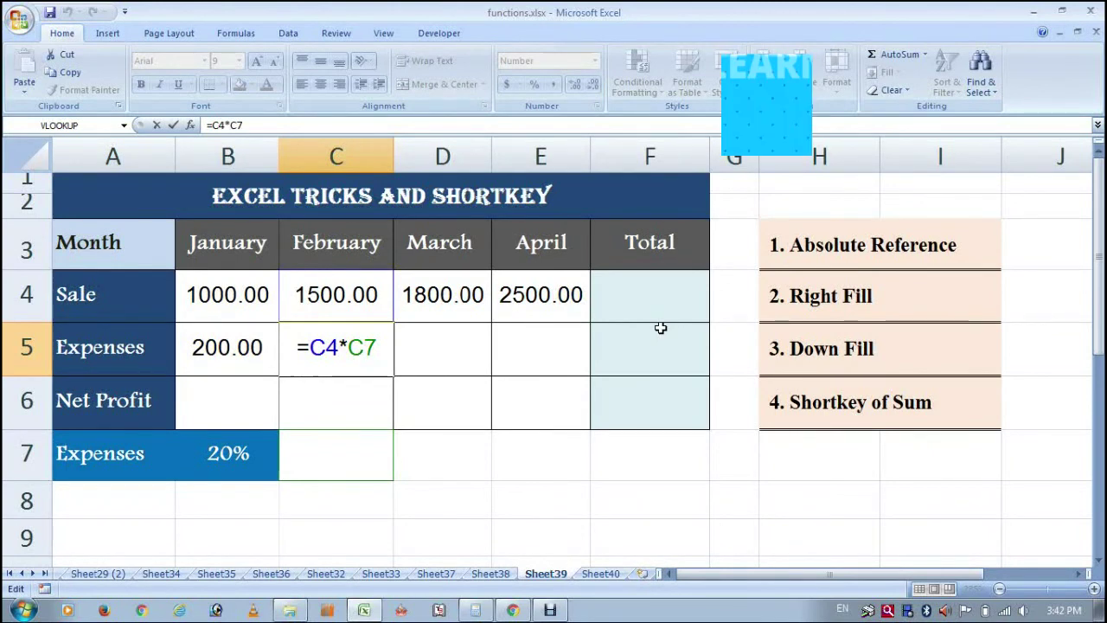
{"action": "left_click", "coordinate": [245, 451]}
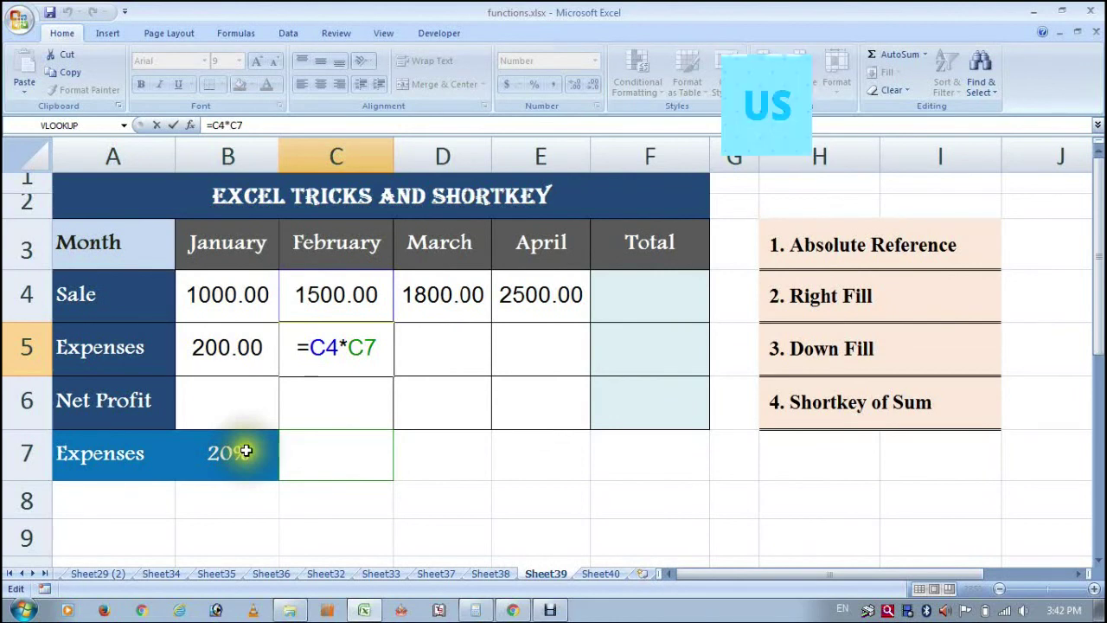
{"action": "key", "text": "Return"}
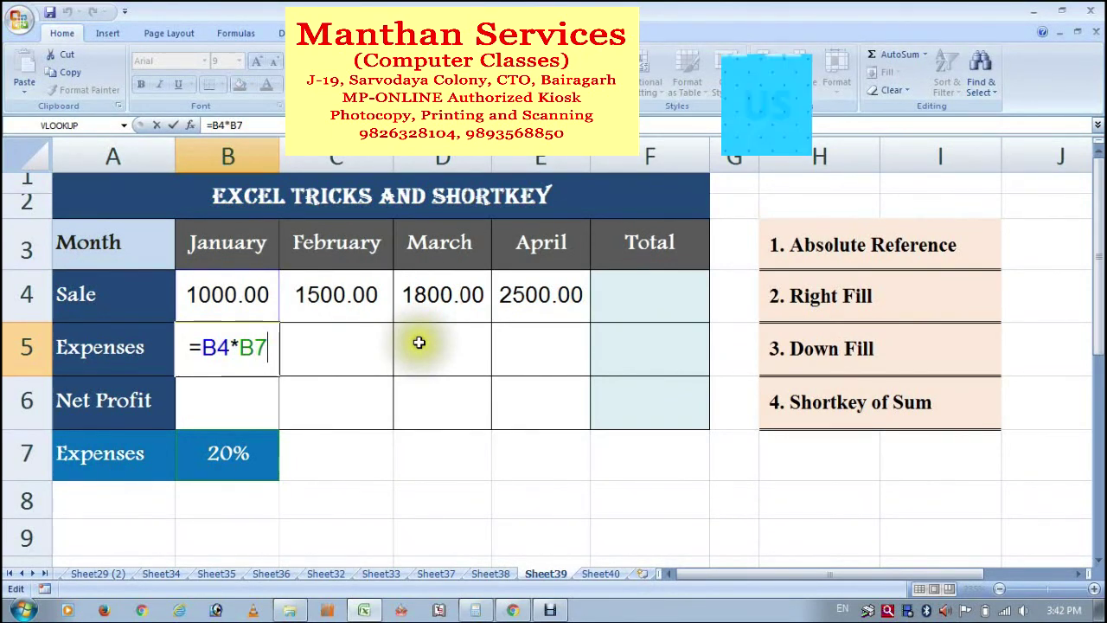
Step: Lock the rate reference so January's expenses formula reads =B4*$B$7
{"action": "key", "text": "F4"}
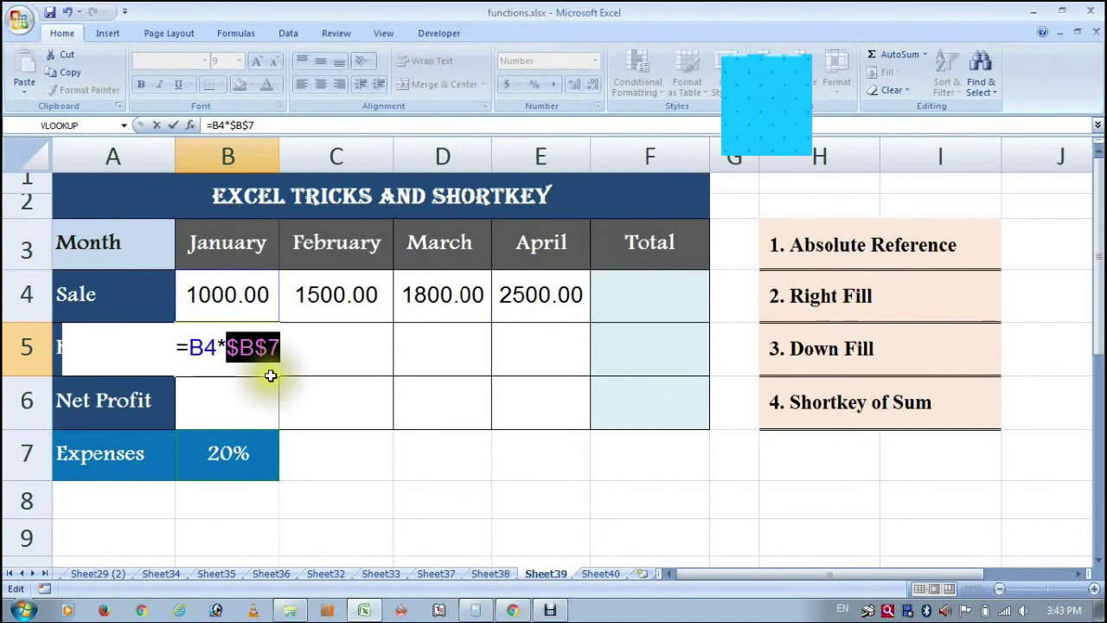
{"action": "key", "text": "Return"}
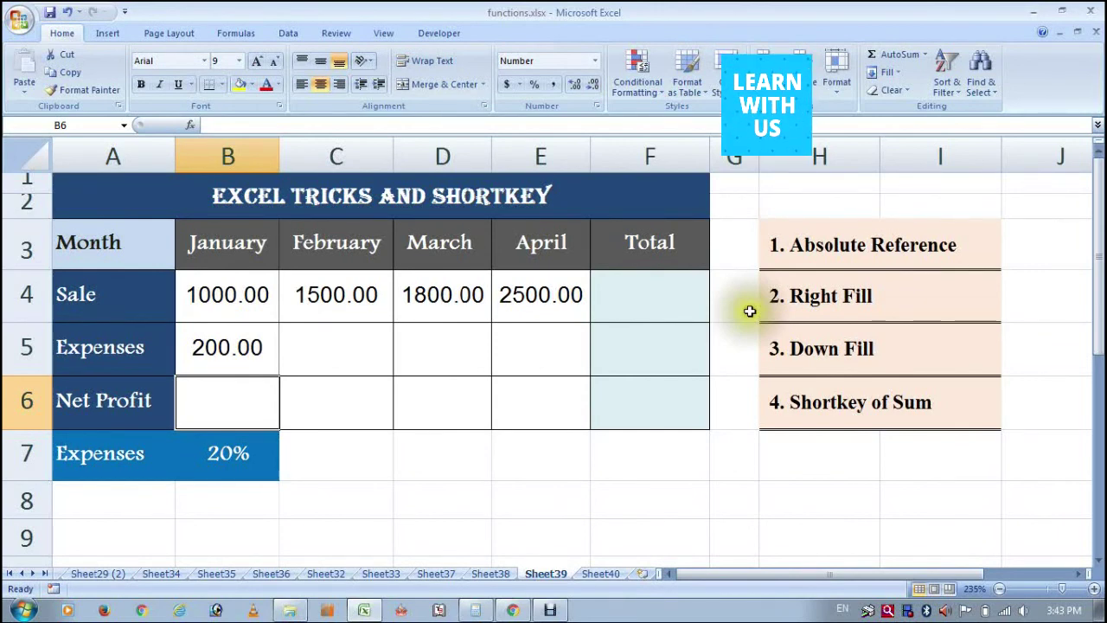
{"action": "left_click", "coordinate": [860, 308]}
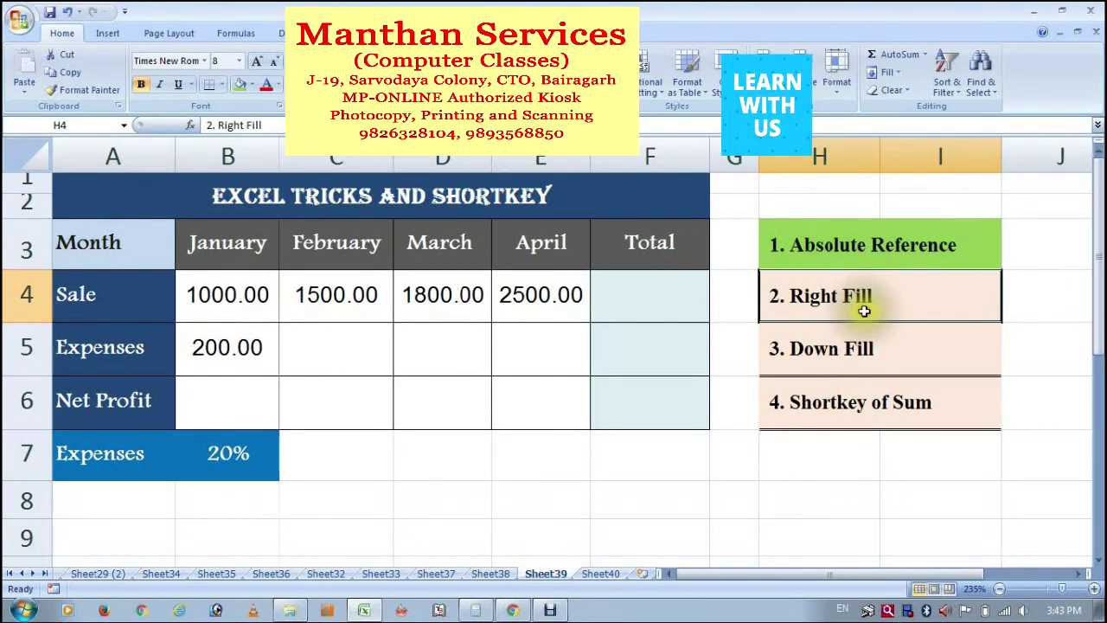
Step: Paste the January expenses formula across February to April, then delete the pasted results
{"action": "left_click", "coordinate": [268, 368]}
{"action": "key", "text": "ctrl+c"}
{"action": "key", "text": "Right"}
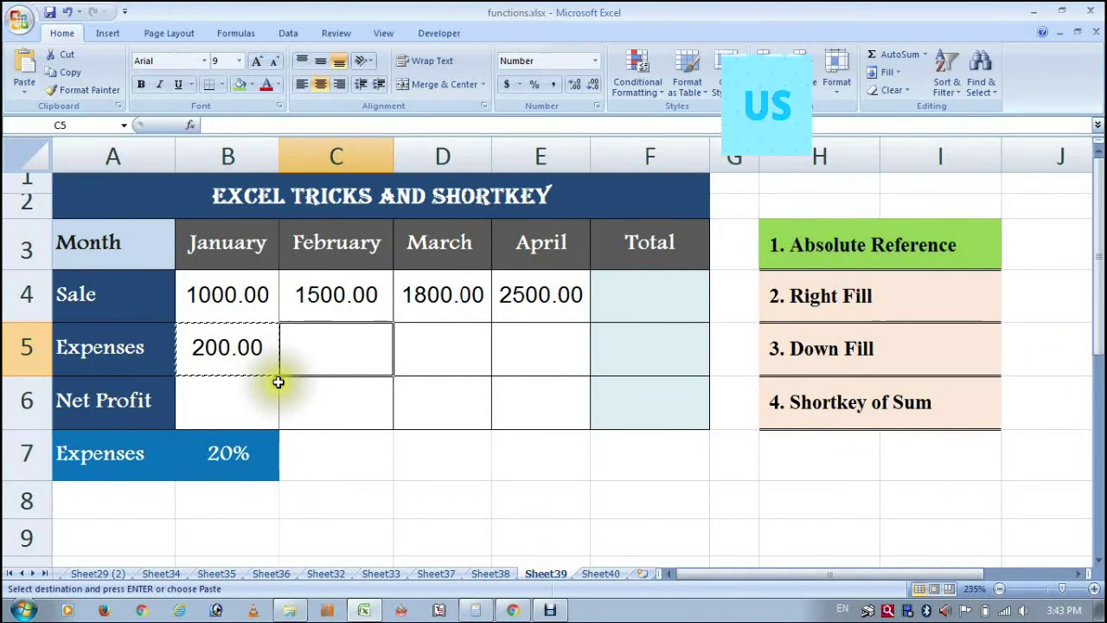
{"action": "key", "text": "shift+Right"}
{"action": "key", "text": "shift+Right"}
{"action": "key", "text": "ctrl+v"}
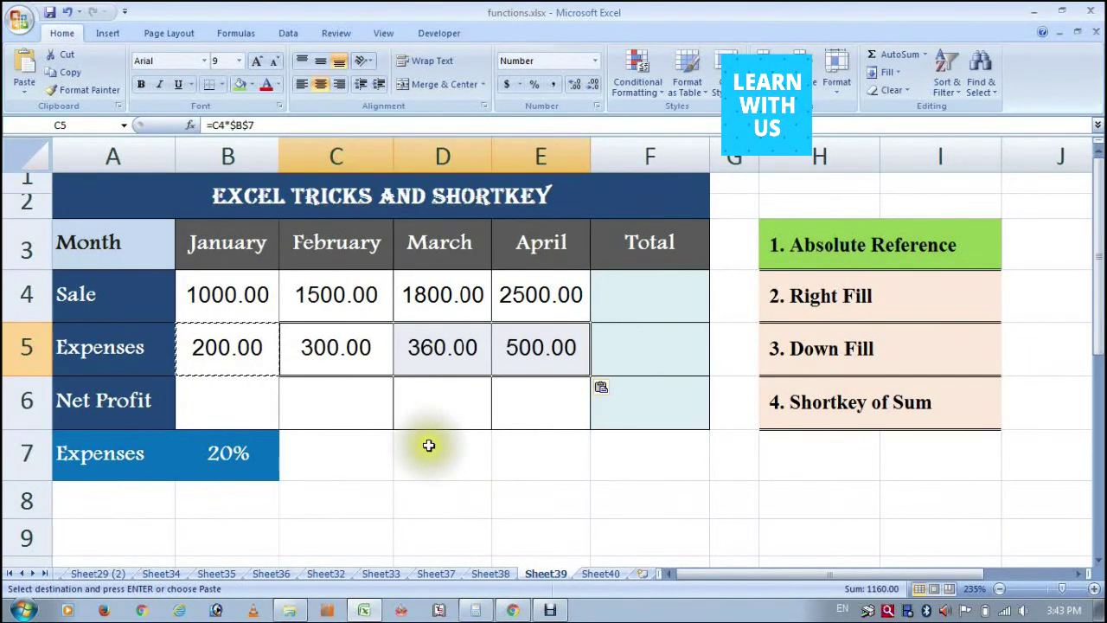
{"action": "key", "text": "Delete"}
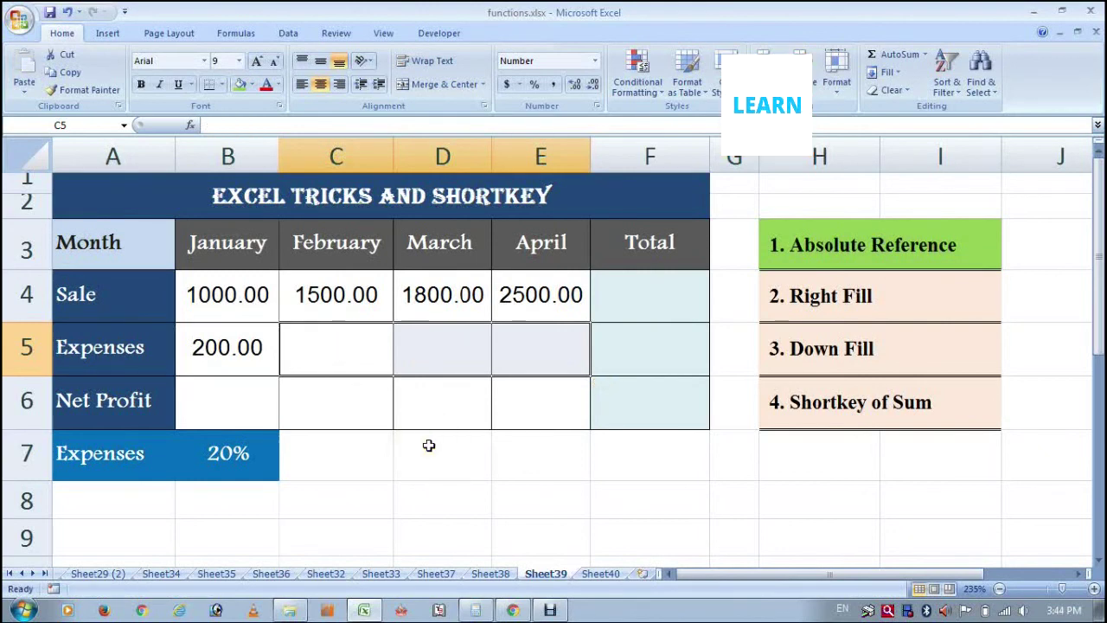
{"action": "key", "text": "Left"}
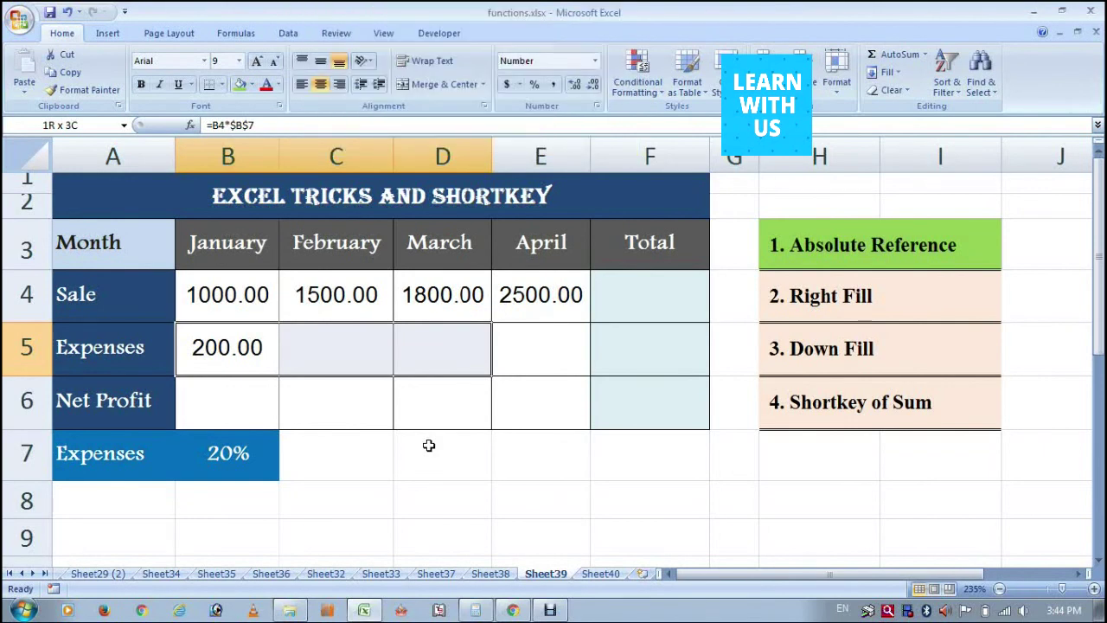
Step: Fill the expenses formula right across B5:E5, giving 300.00, 360.00 and 500.00
{"action": "key", "text": "shift+Right"}
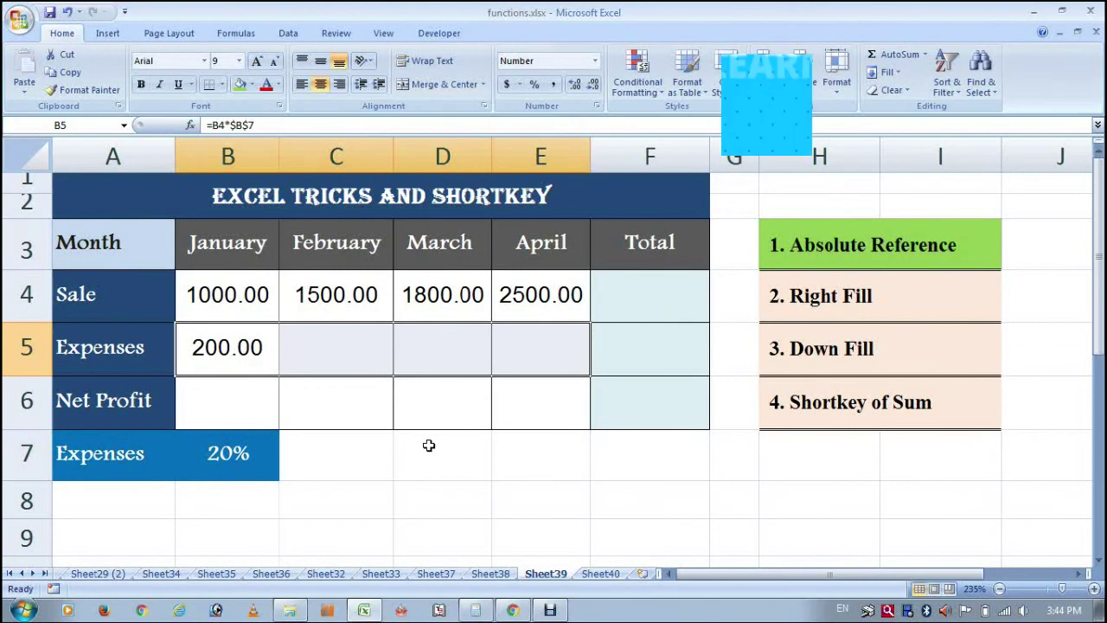
{"action": "key", "text": "ctrl+r"}
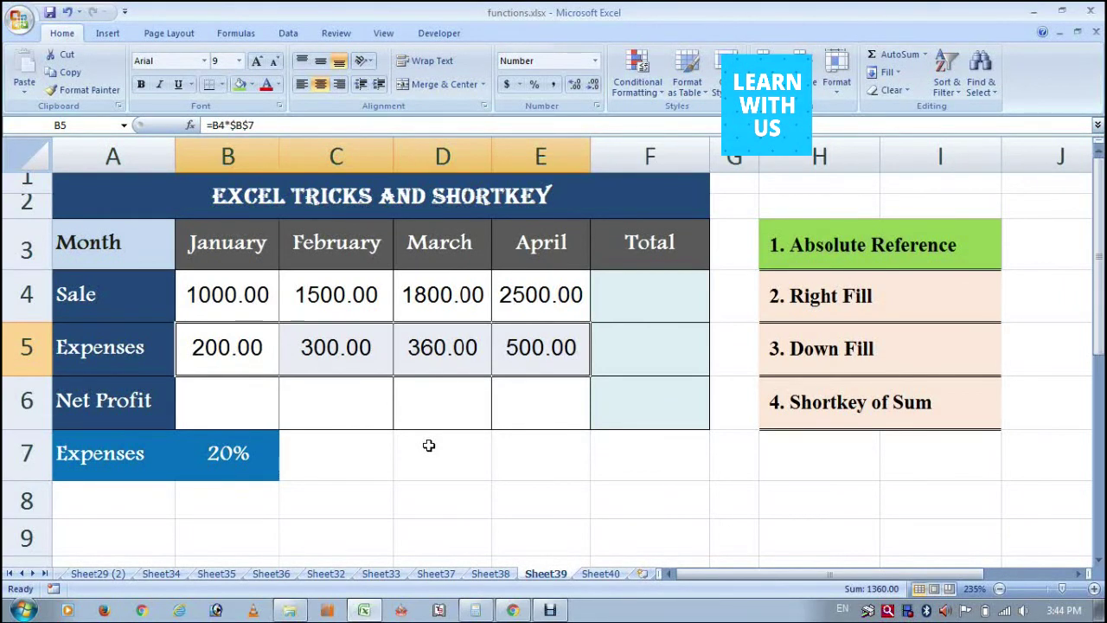
{"action": "key", "text": "shift+Left"}
{"action": "key", "text": "shift+Left"}
{"action": "key", "text": "shift+Left"}
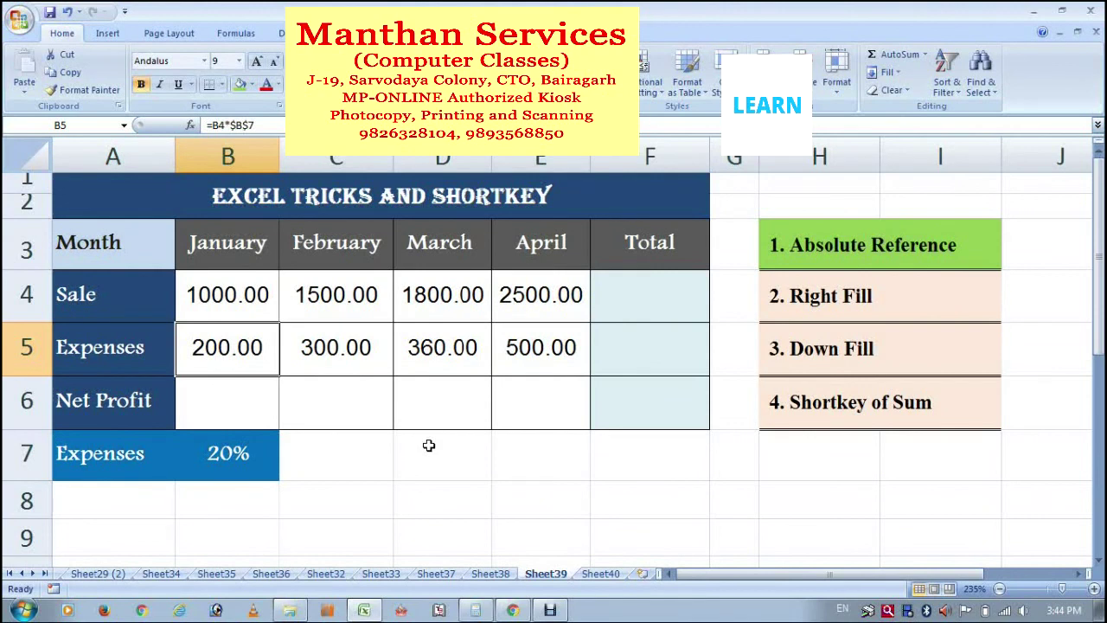
{"action": "key", "text": "Down"}
{"action": "type", "text": "="}
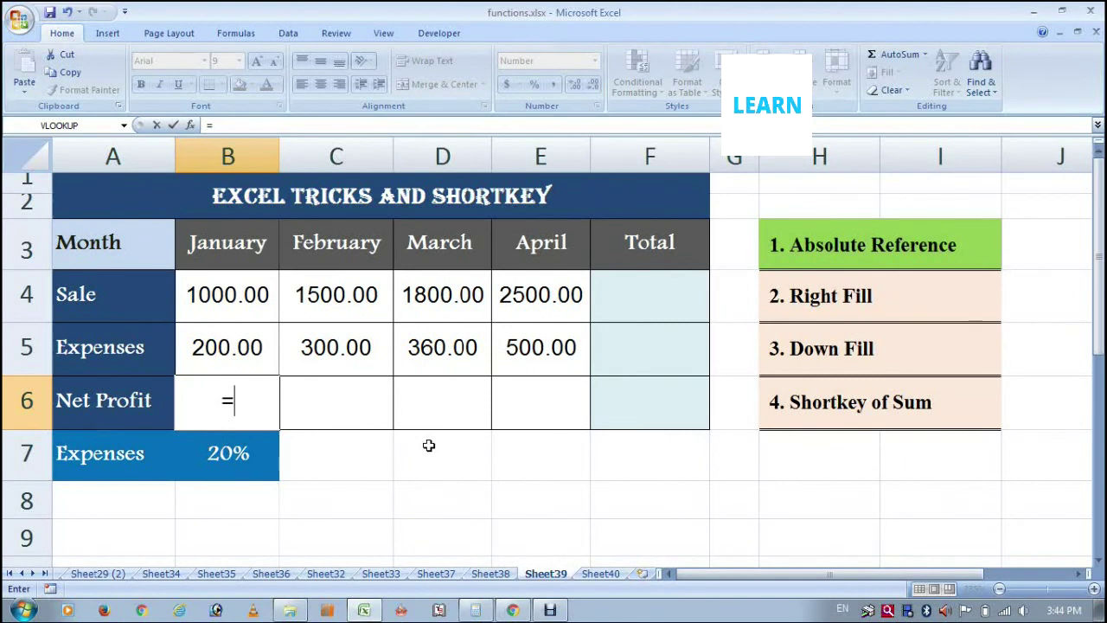
Step: Enter =B4-B5 for January Net Profit, fill it right to April, and make Right Fill green
{"action": "type", "text": "B4-B5"}
{"action": "key", "text": "ctrl+Return"}
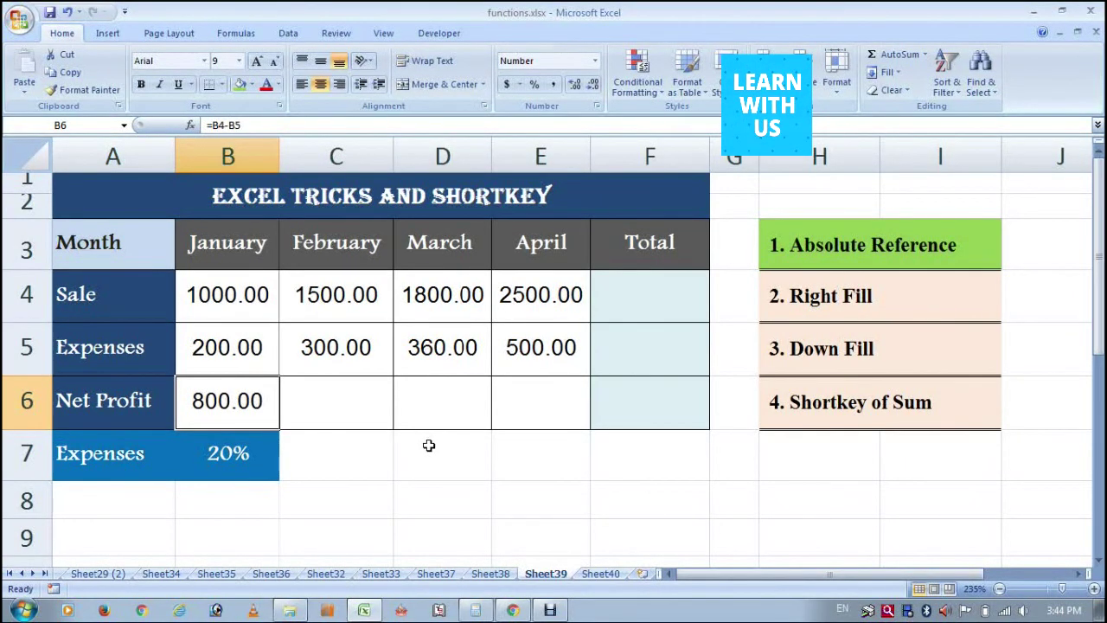
{"action": "key", "text": "shift+Right"}
{"action": "key", "text": "shift+Right"}
{"action": "key", "text": "shift+Right"}
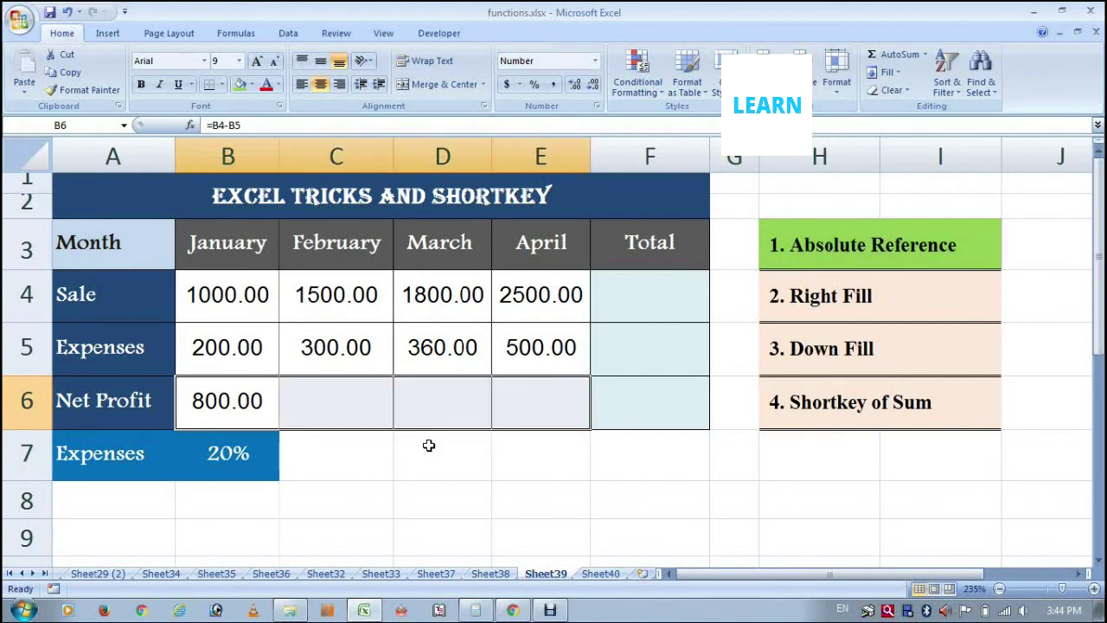
{"action": "key", "text": "ctrl+r"}
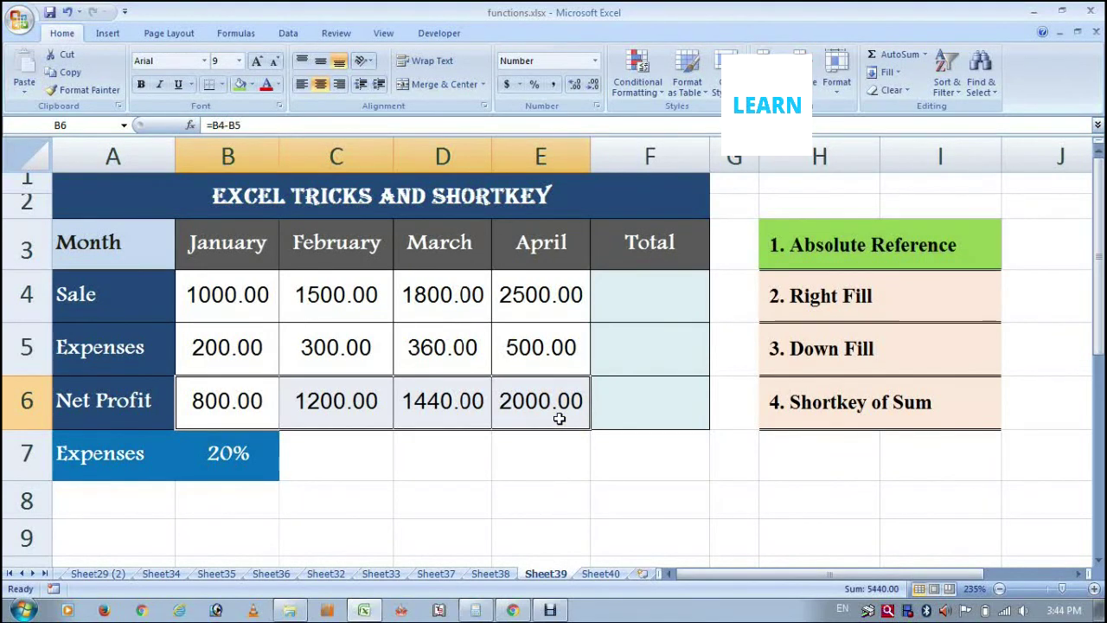
{"action": "left_click", "coordinate": [872, 319]}
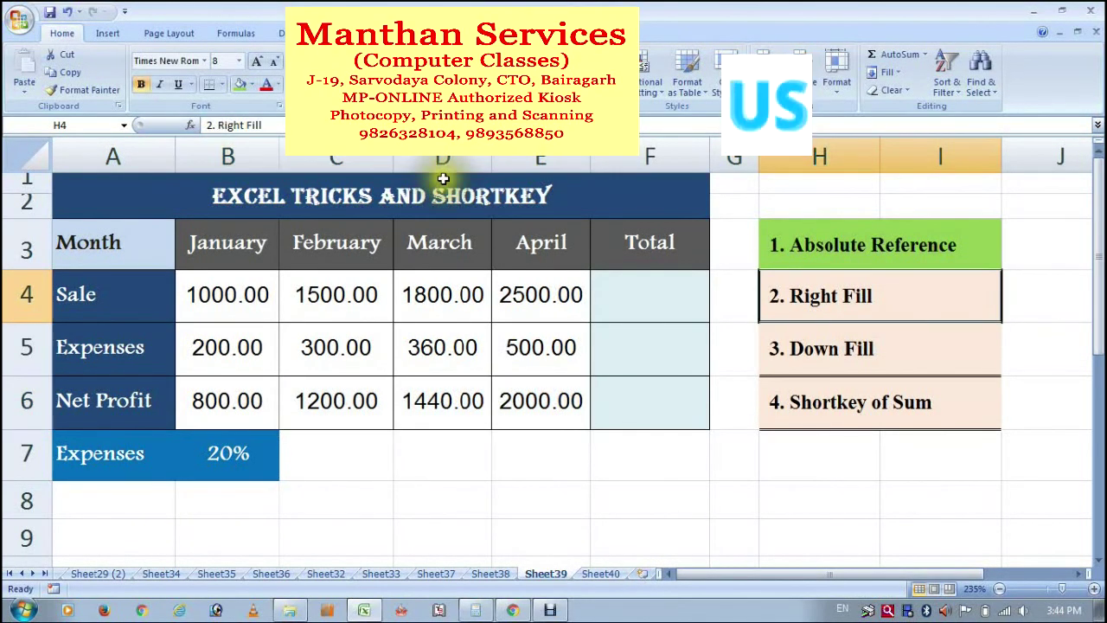
{"action": "left_click", "coordinate": [240, 84]}
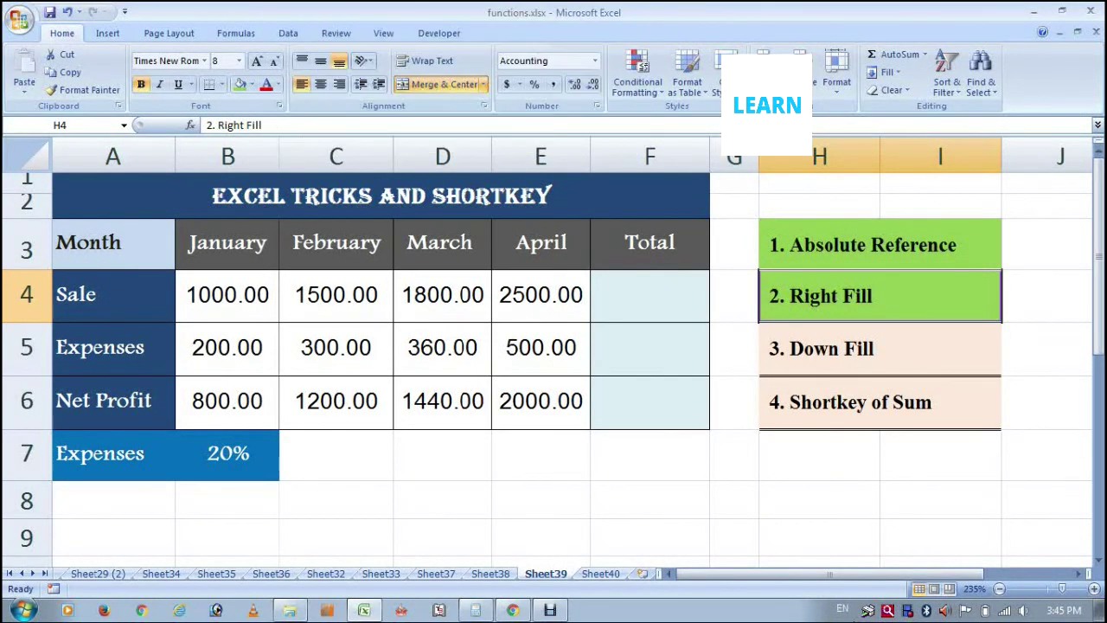
{"action": "left_click", "coordinate": [828, 363]}
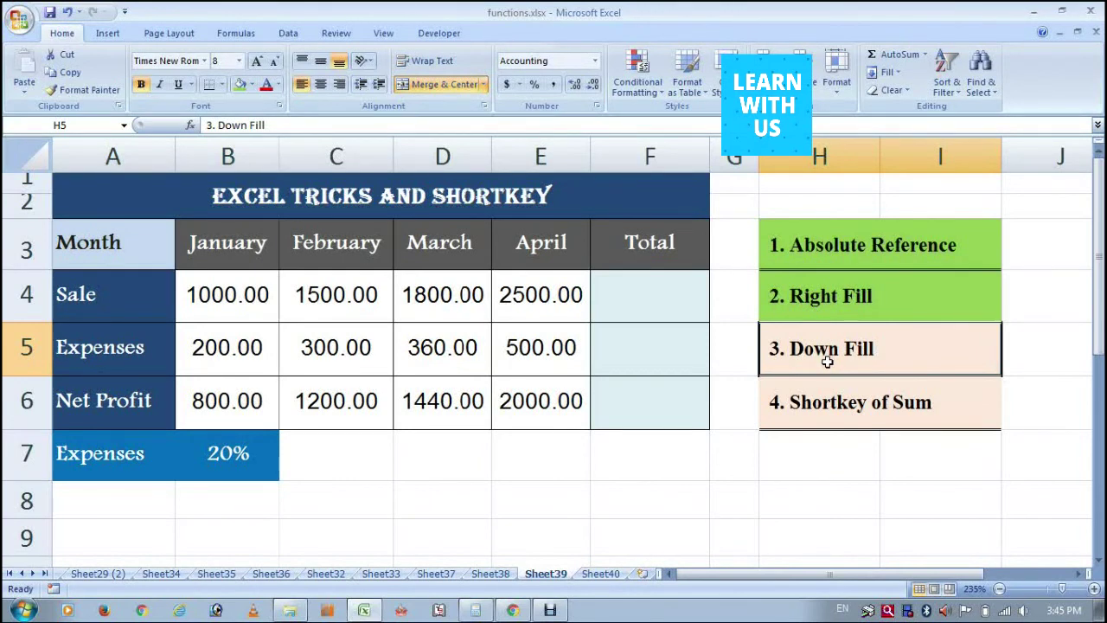
{"action": "left_click", "coordinate": [865, 414]}
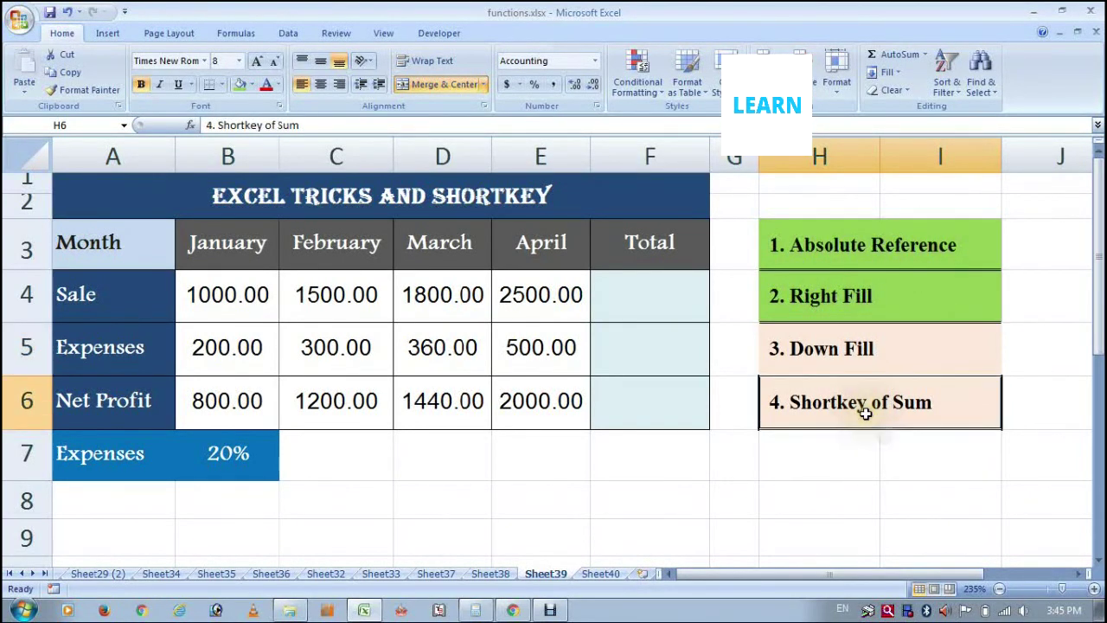
{"action": "left_click", "coordinate": [633, 293]}
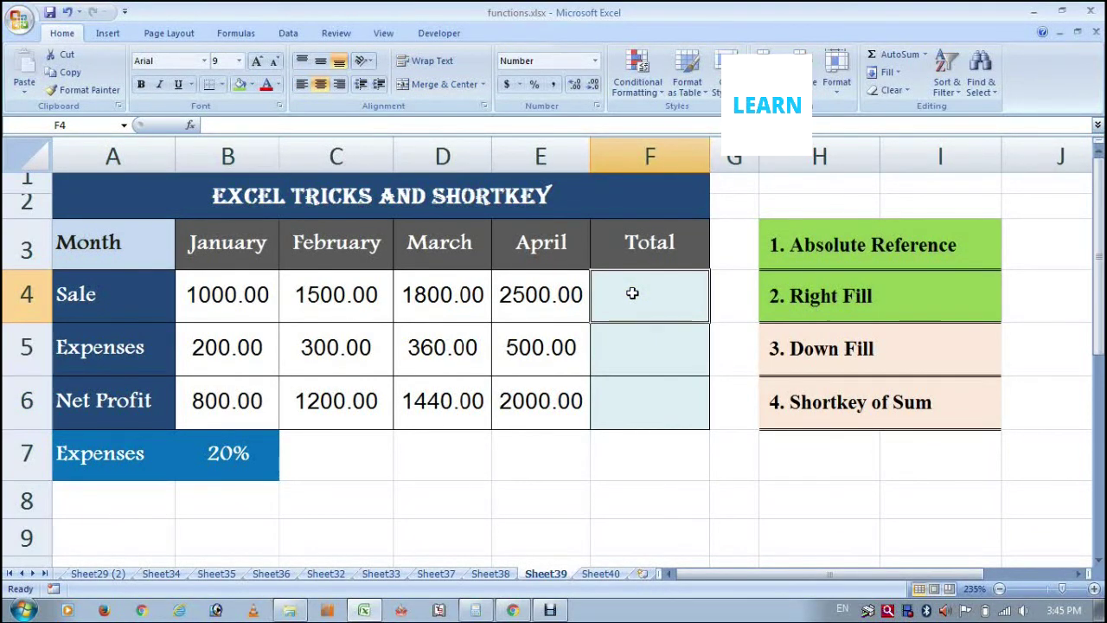
{"action": "type", "text": "=s"}
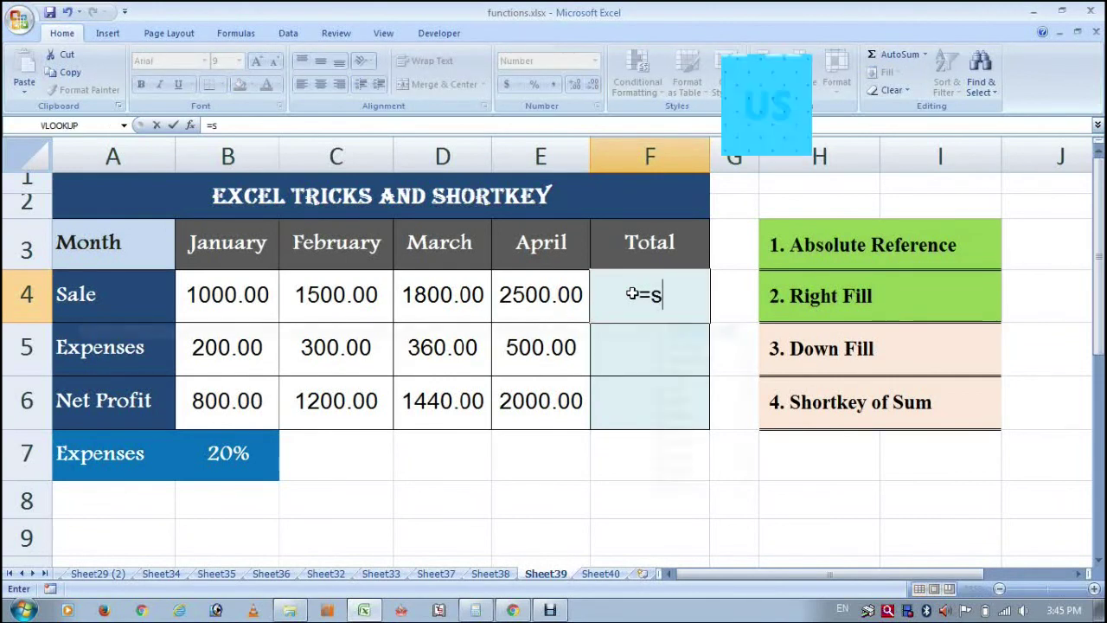
{"action": "type", "text": "um"}
{"action": "key", "text": "Tab"}
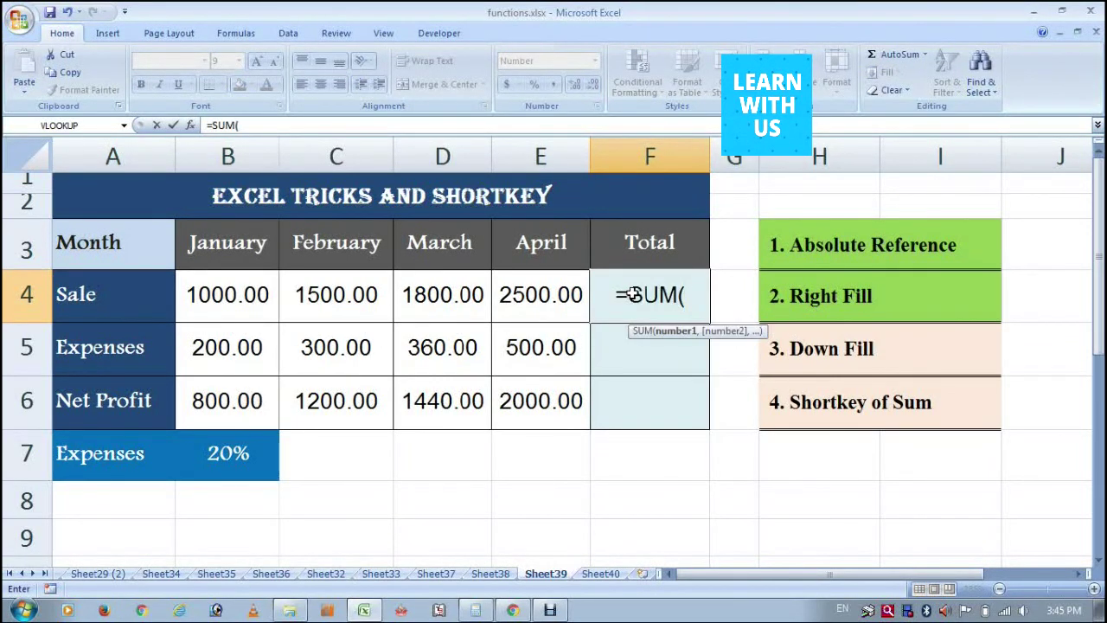
{"action": "left_click_drag", "start_coordinate": [257, 294], "coordinate": [516, 313]}
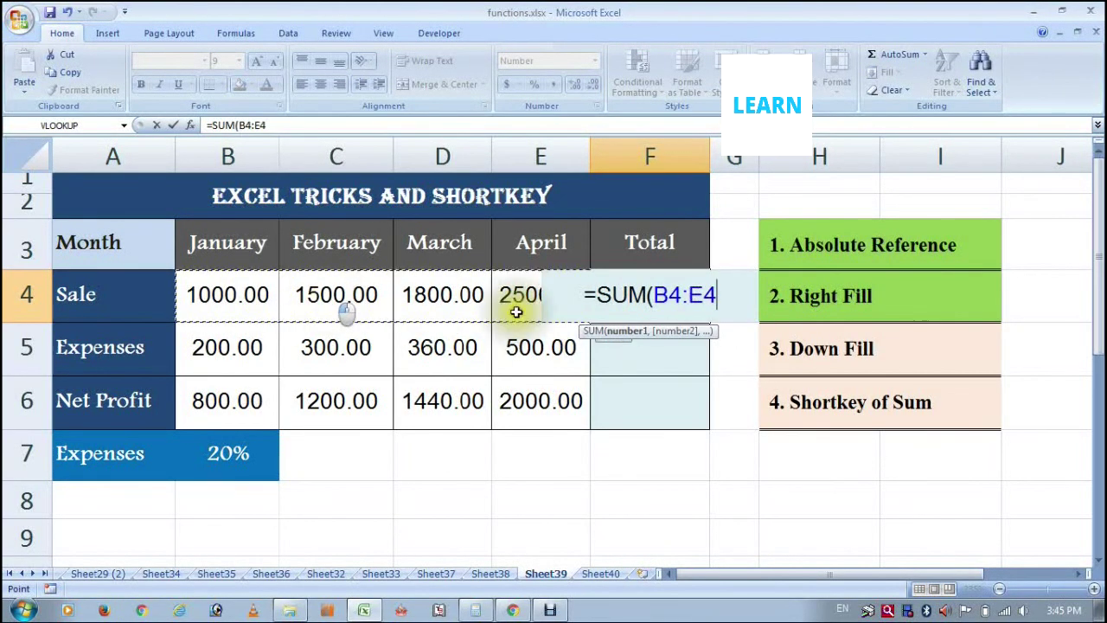
{"action": "key", "text": "Return"}
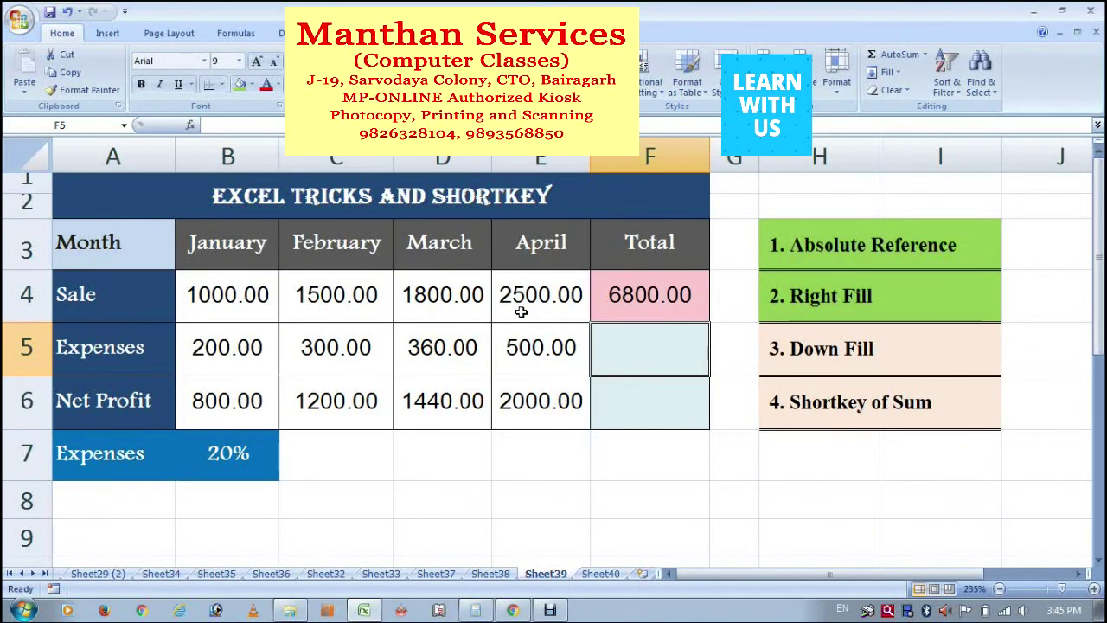
{"action": "key", "text": "Up"}
{"action": "key", "text": "Delete"}
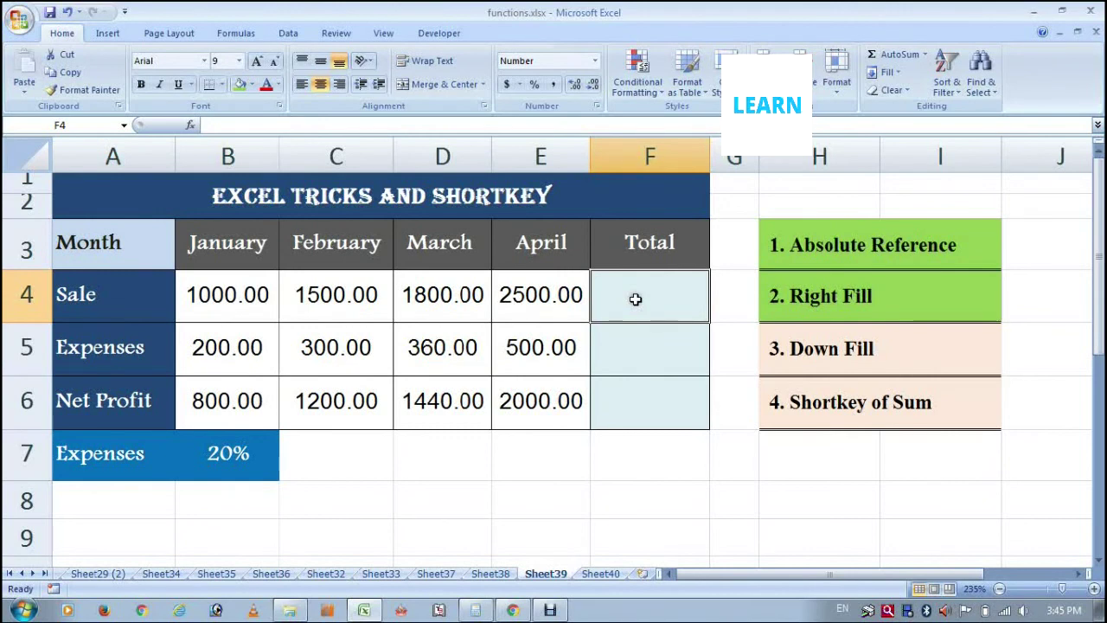
Step: Insert an AutoSum of the Sale row in F4, then delete it
{"action": "left_click", "coordinate": [890, 55]}
{"action": "key", "text": "Return"}
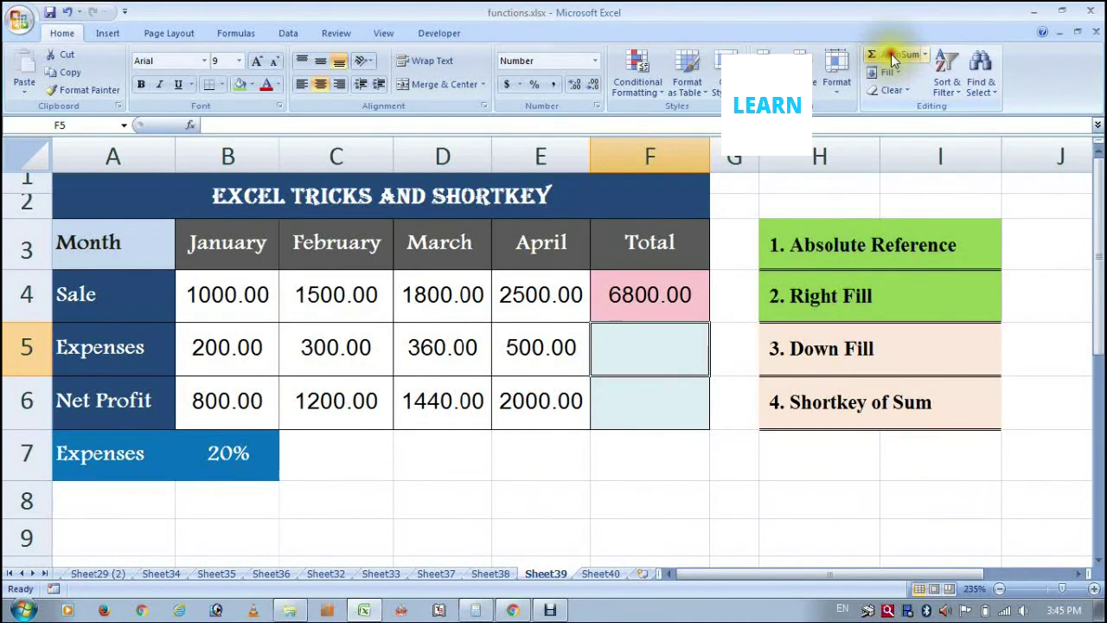
{"action": "left_click", "coordinate": [663, 292]}
{"action": "key", "text": "Delete"}
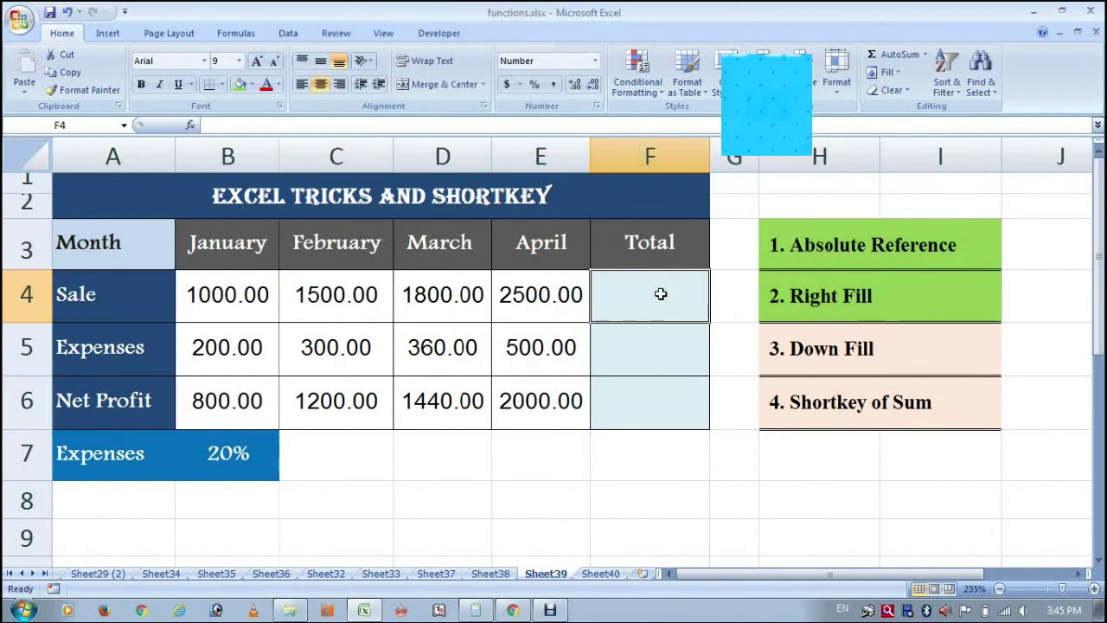
Step: Sum the Sale row in F4 with Alt+= (6800.00) and make the Shortkey of Sum label green
{"action": "key", "text": "alt+equal"}
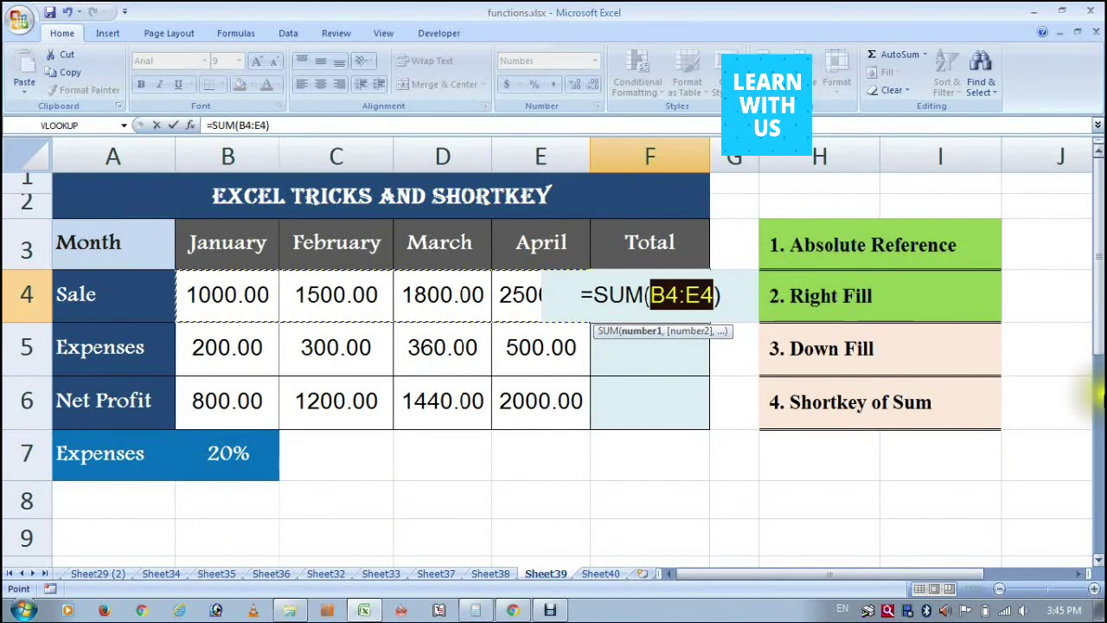
{"action": "key", "text": "Return"}
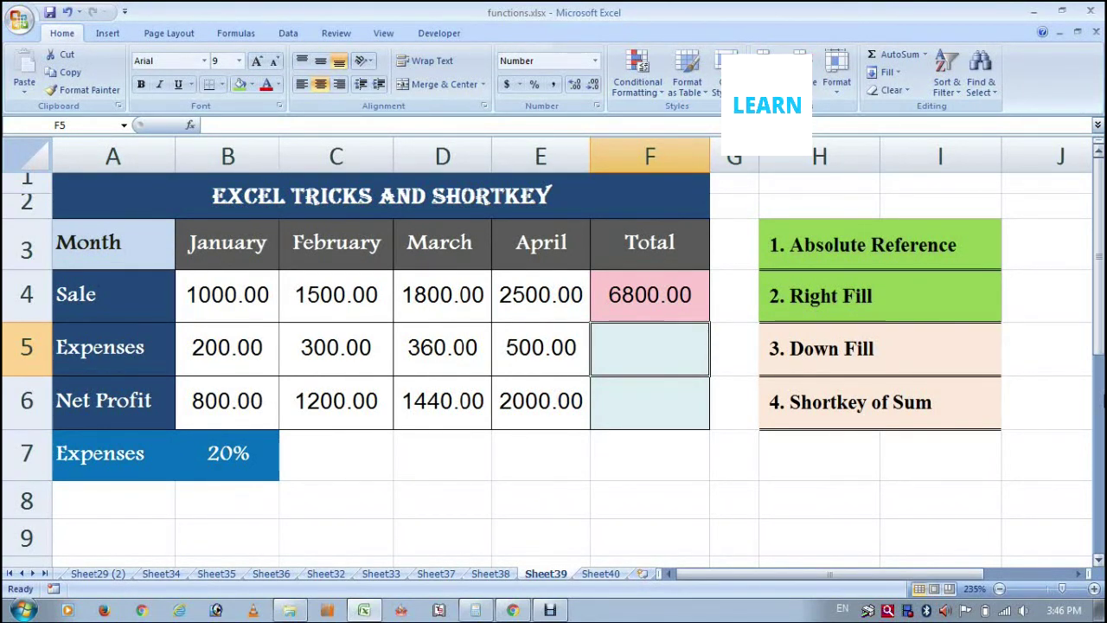
{"action": "left_click", "coordinate": [880, 403]}
{"action": "left_click", "coordinate": [240, 84]}
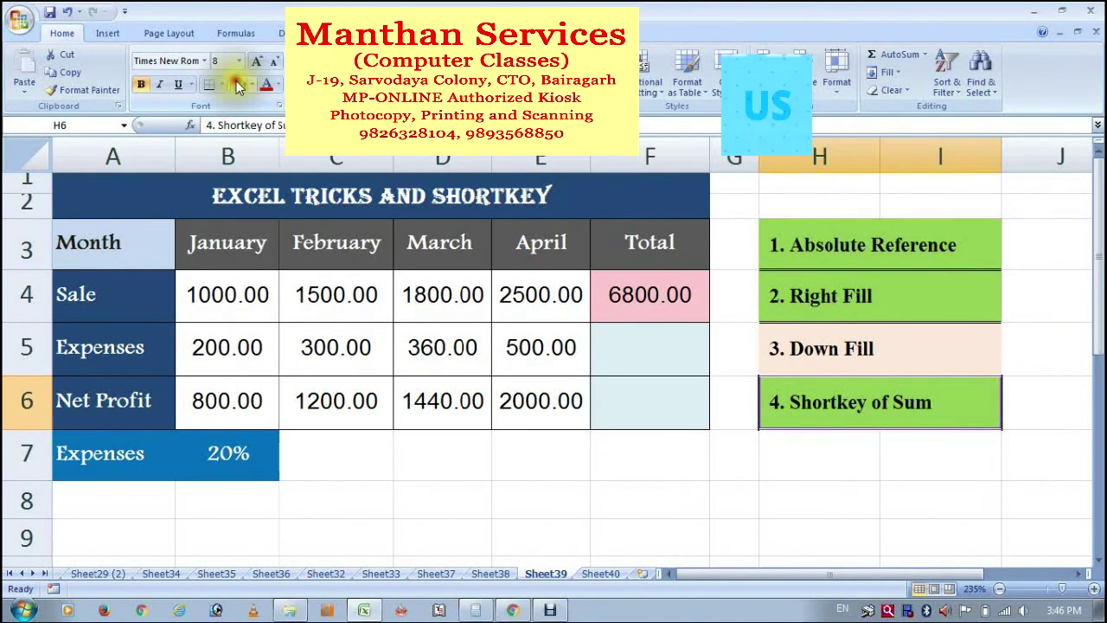
Step: Fill F4's total down through F6, giving 1360.00 and 5440.00, then select the topic labels
{"action": "left_click", "coordinate": [646, 298]}
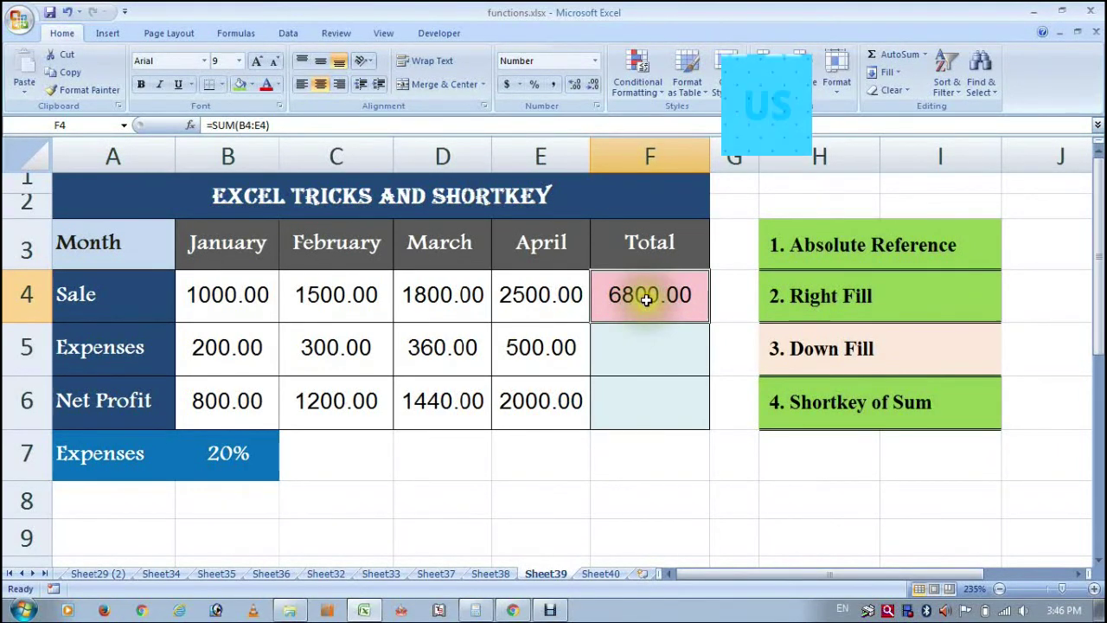
{"action": "key", "text": "shift+Down"}
{"action": "key", "text": "shift+Down"}
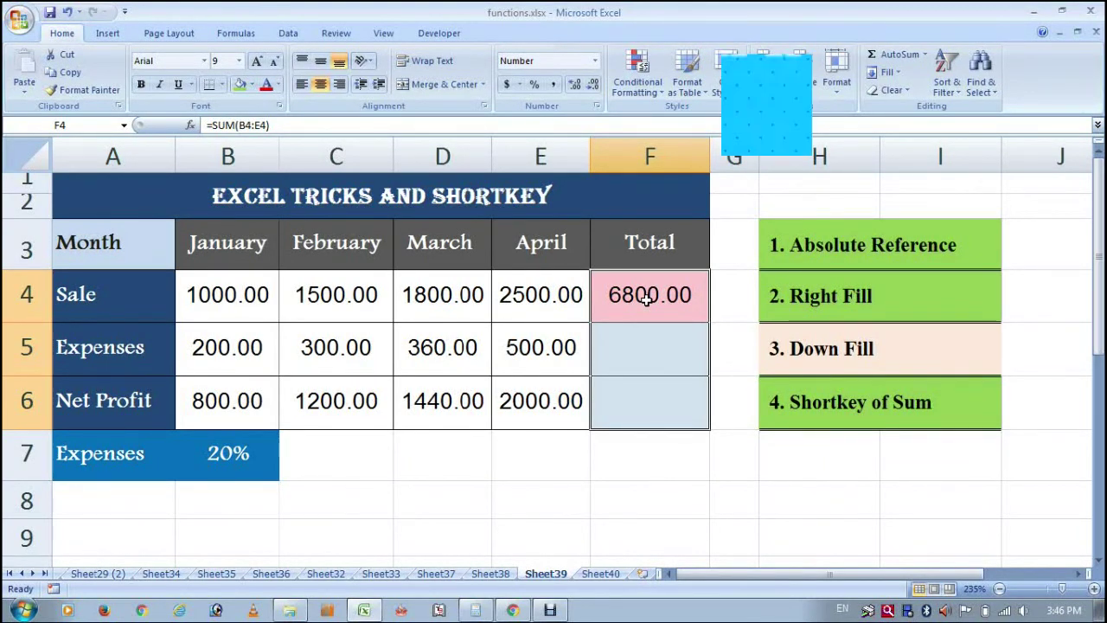
{"action": "key", "text": "ctrl+d"}
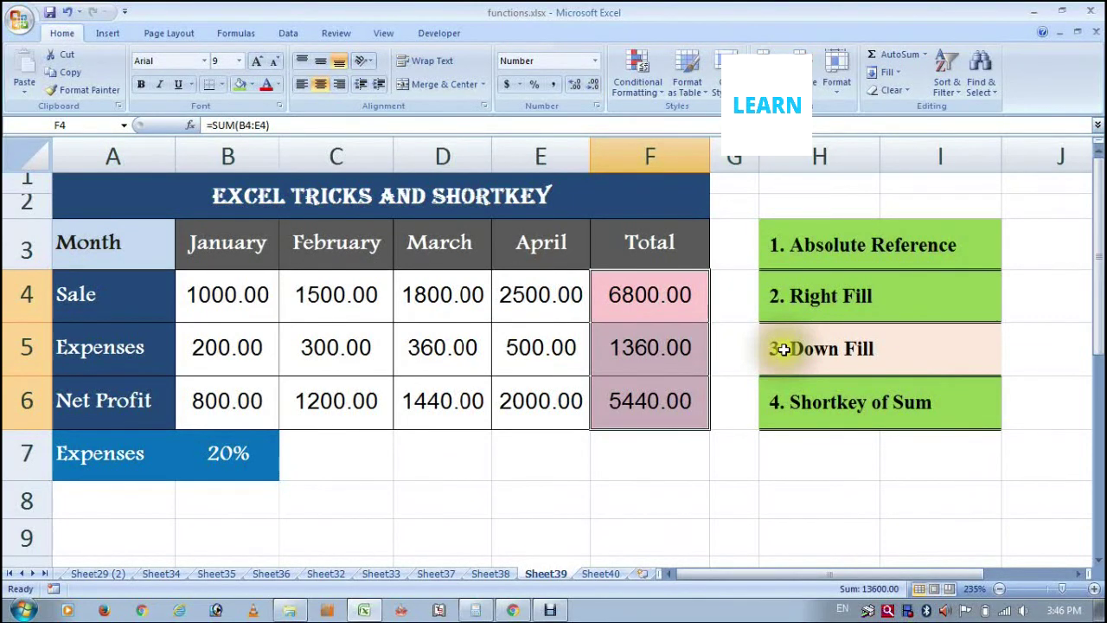
{"action": "left_click", "coordinate": [784, 349]}
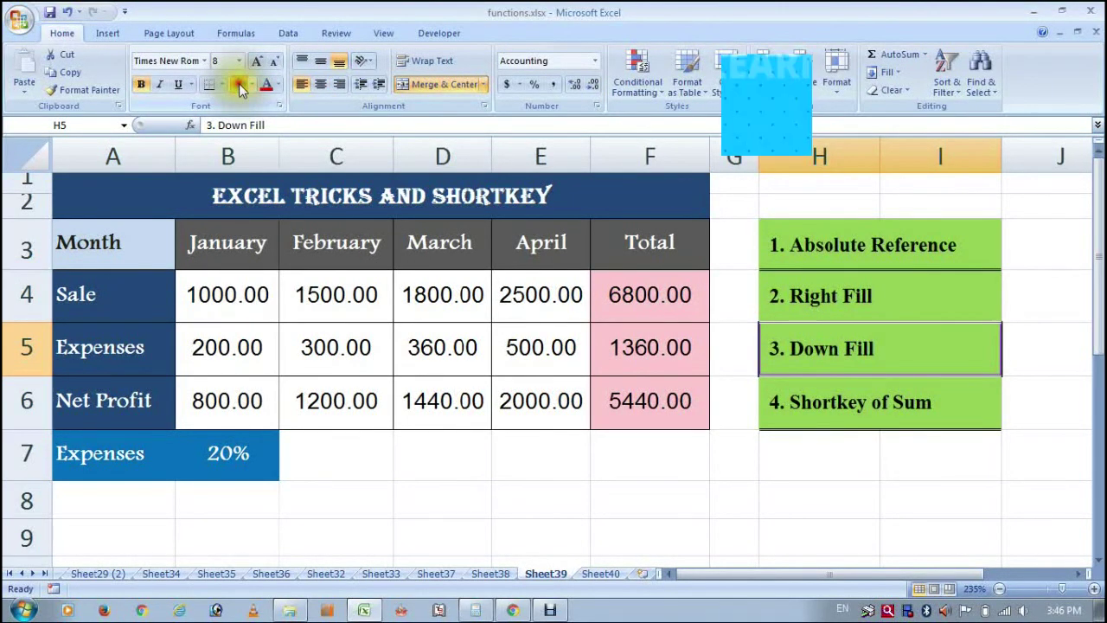
{"action": "left_click_drag", "start_coordinate": [835, 247], "coordinate": [844, 397]}
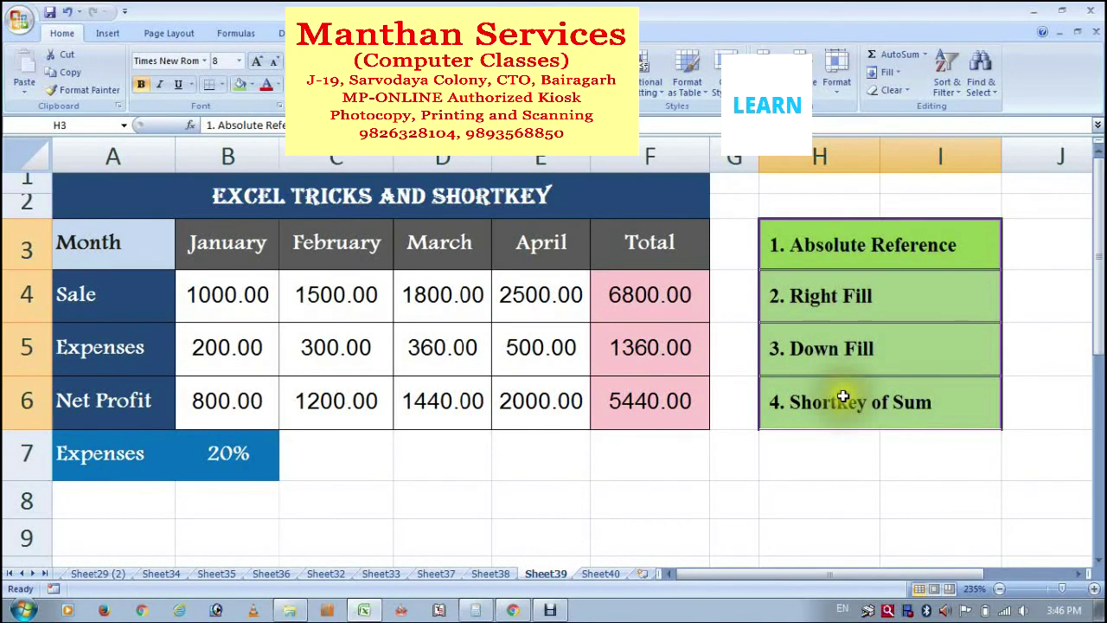